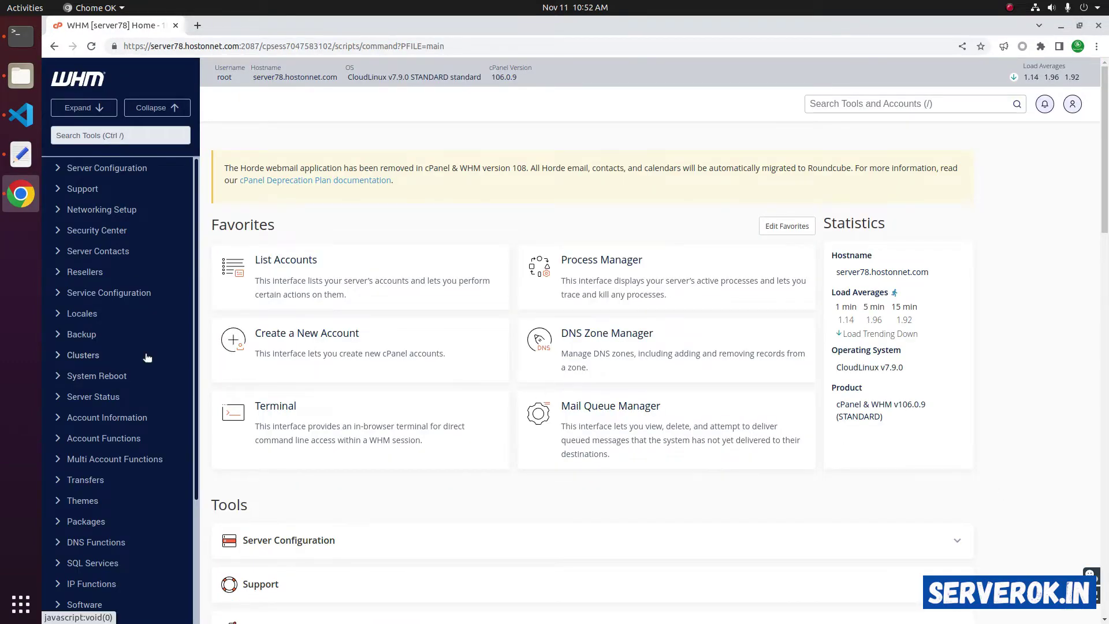
# Step: Expand the cPanel group in the WHM sidebar to reveal Manage Plugins
pyautogui.scroll(-2, 147, 358)
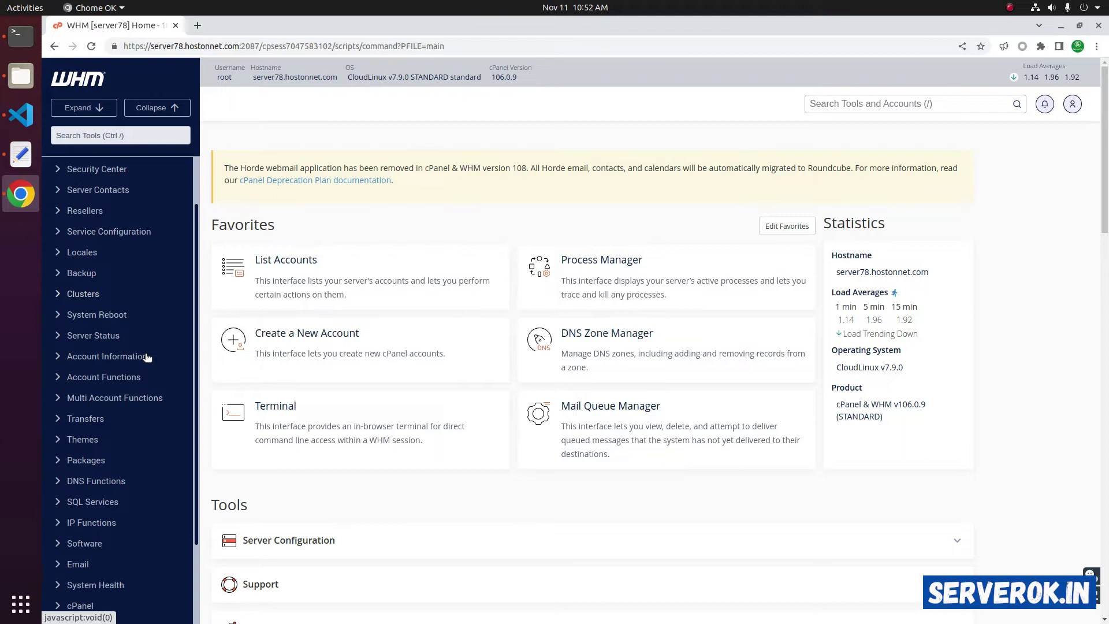
pyautogui.scroll(-1, 153, 359)
pyautogui.scroll(-2, 153, 381)
pyautogui.click(80, 514)
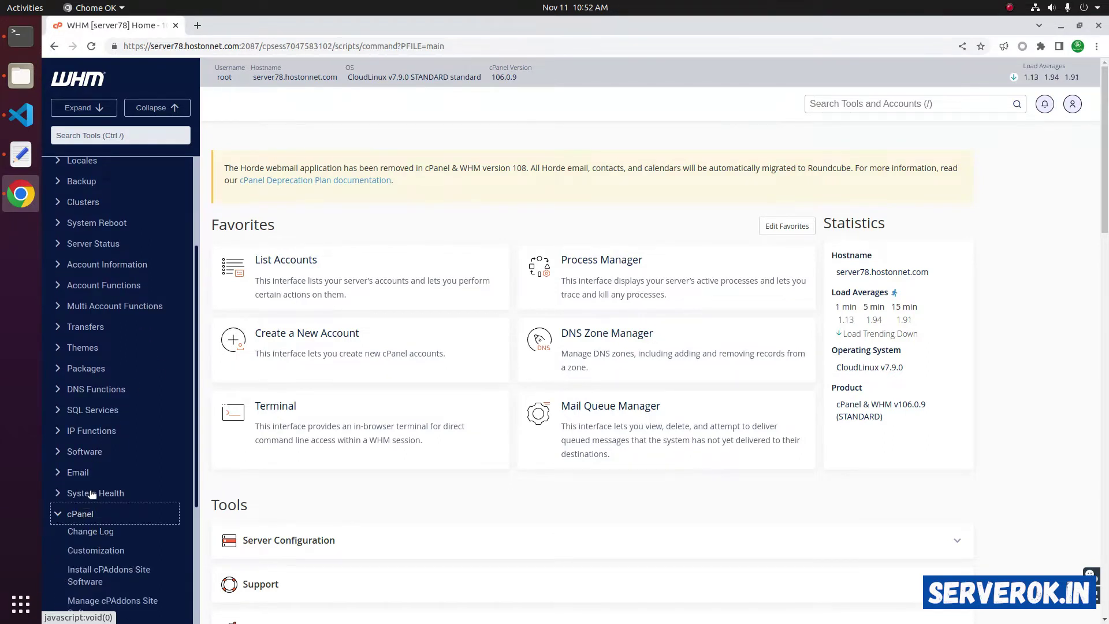
pyautogui.scroll(-4, 115, 462)
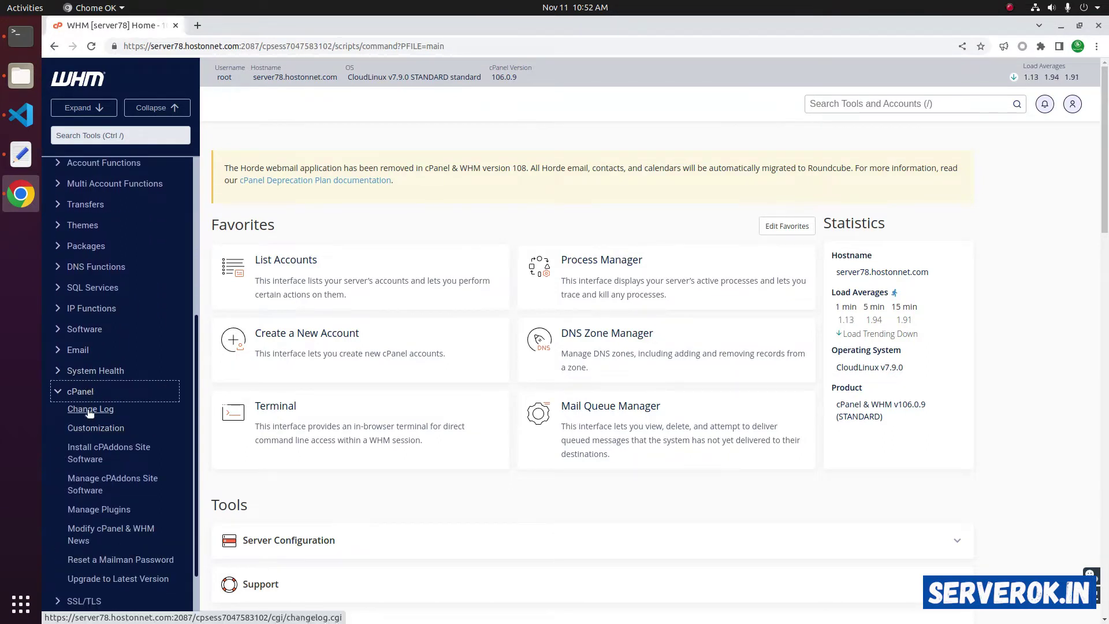
# Step: Open Manage Plugins and review the ClamAV for cPanel entry and its description
pyautogui.click(99, 514)
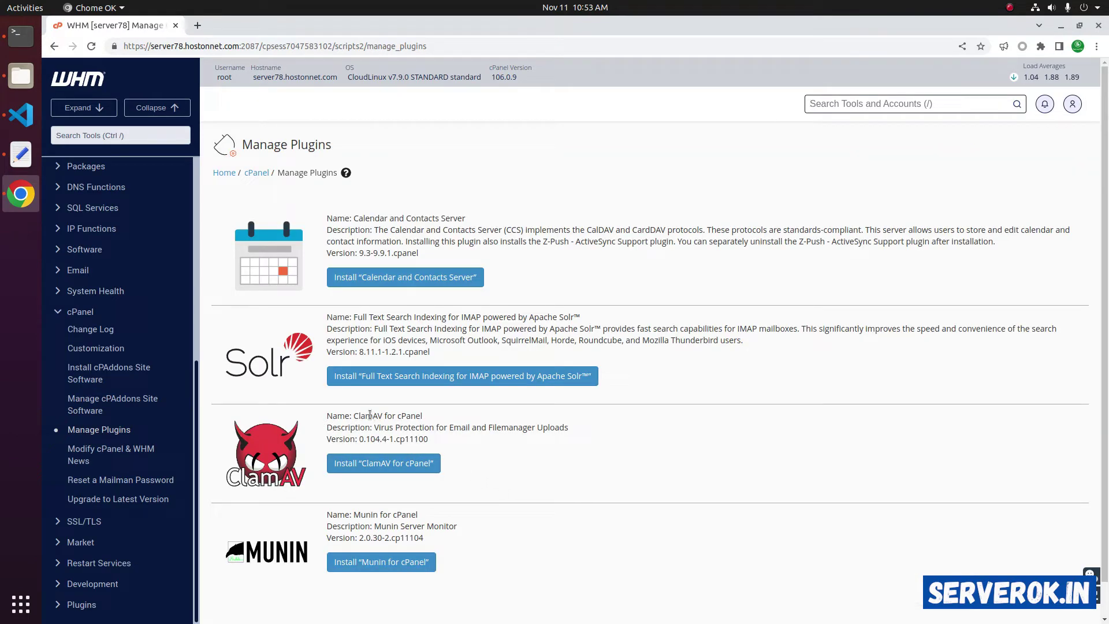
pyautogui.moveTo(354, 415); pyautogui.dragTo(423, 415)
pyautogui.click(374, 436)
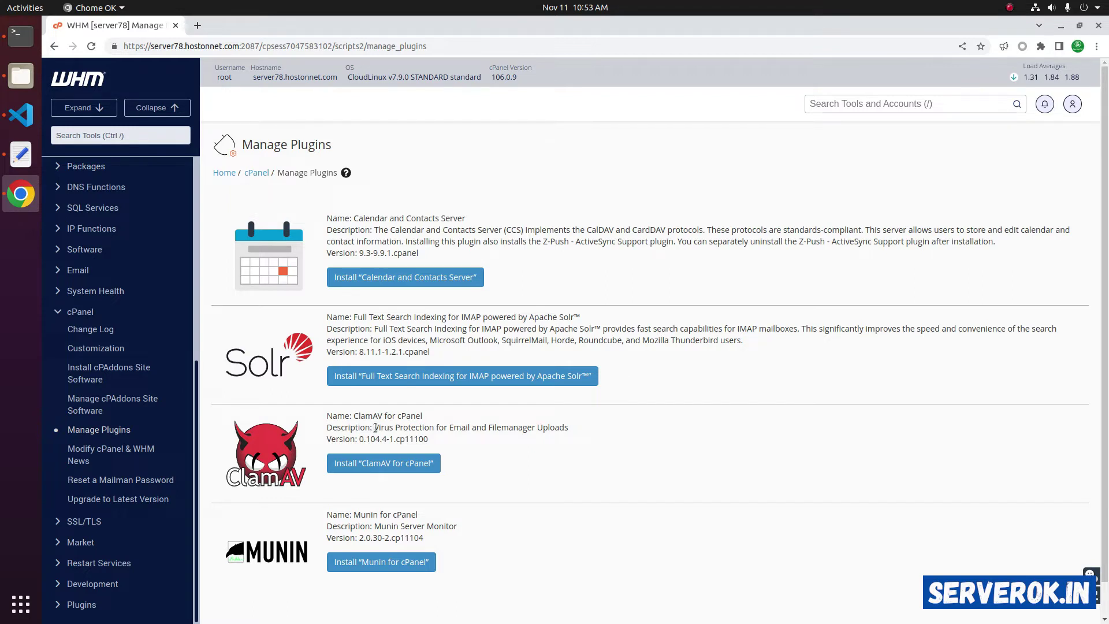
pyautogui.moveTo(374, 428); pyautogui.dragTo(549, 429)
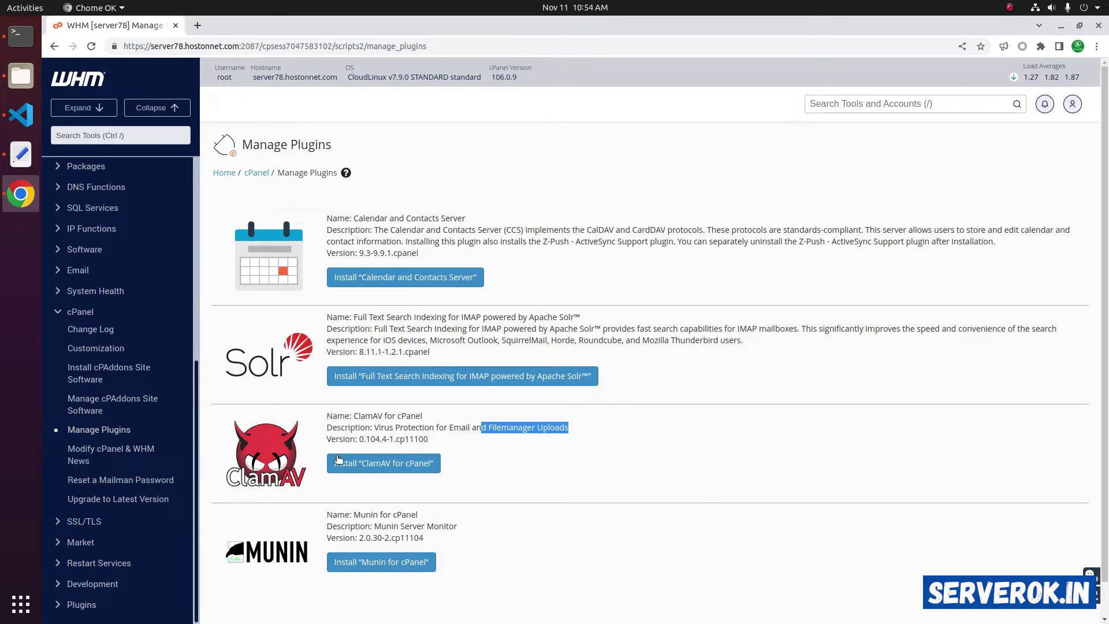
# Step: Install the ClamAV for cPanel plugin and check the installation success message
pyautogui.click(419, 465)
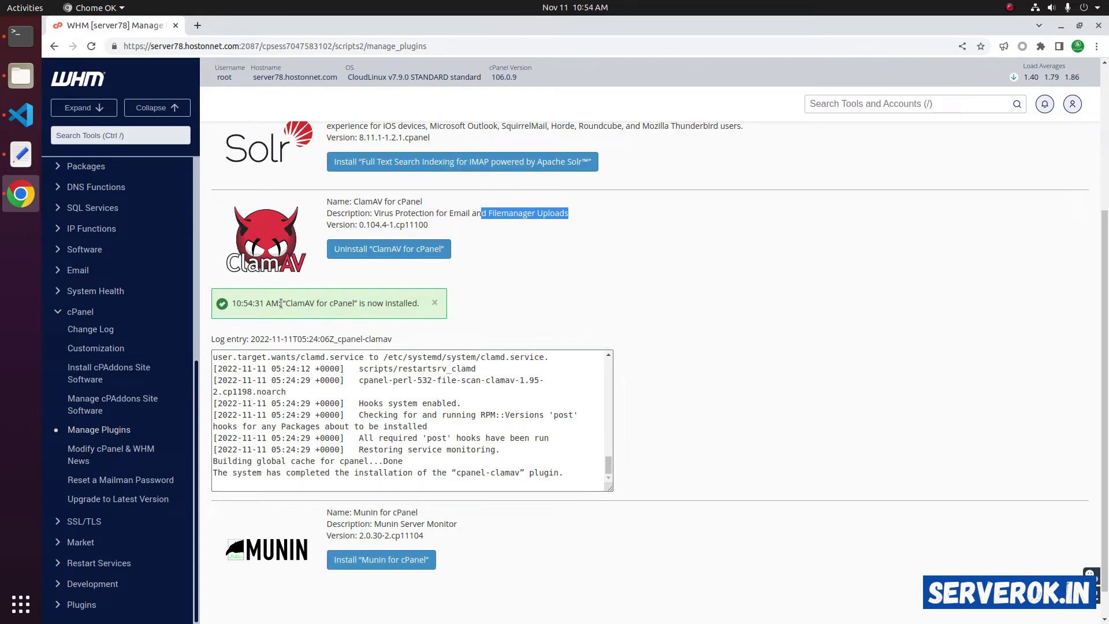
pyautogui.moveTo(282, 303); pyautogui.dragTo(412, 303)
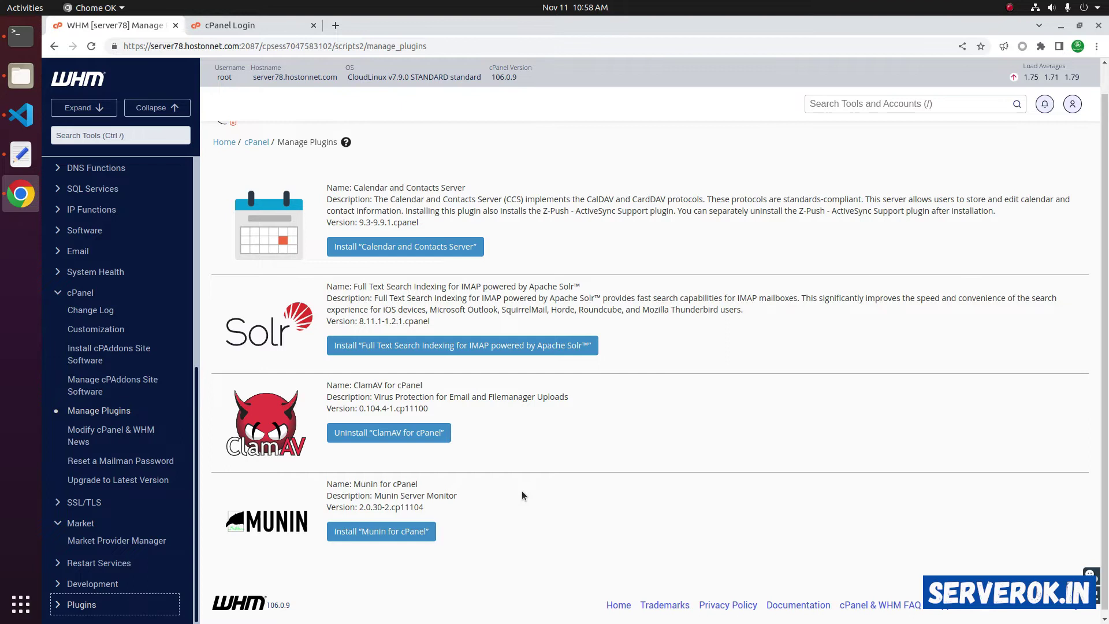
# Step: Open Configure ClamAV Scanner from the sidebar's Plugins section
pyautogui.click(71, 603)
pyautogui.scroll(-1, 118, 525)
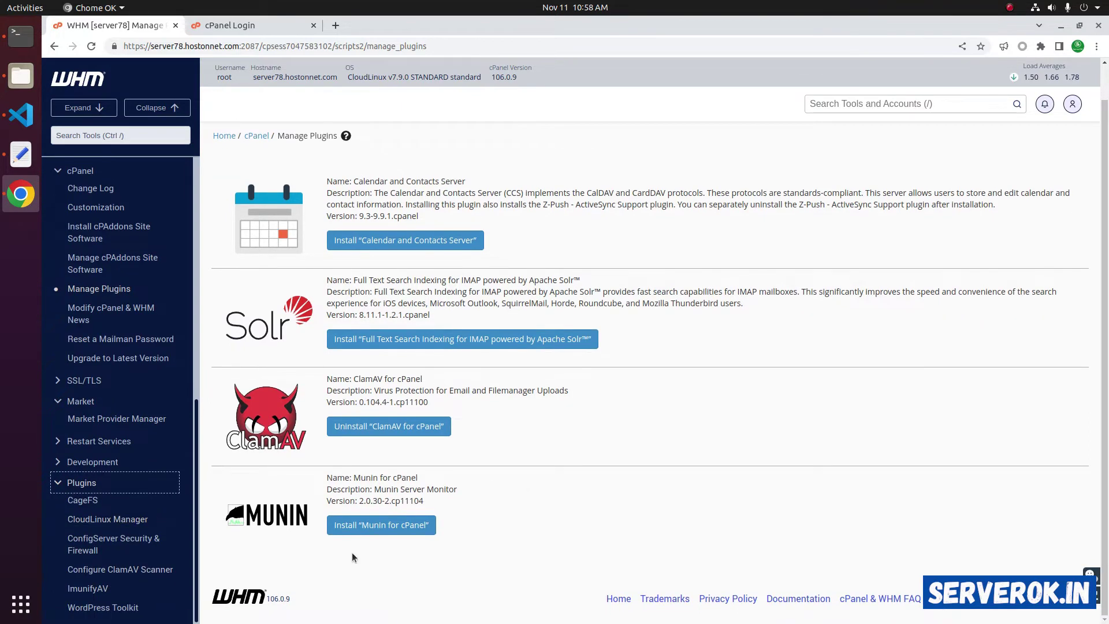
pyautogui.click(116, 572)
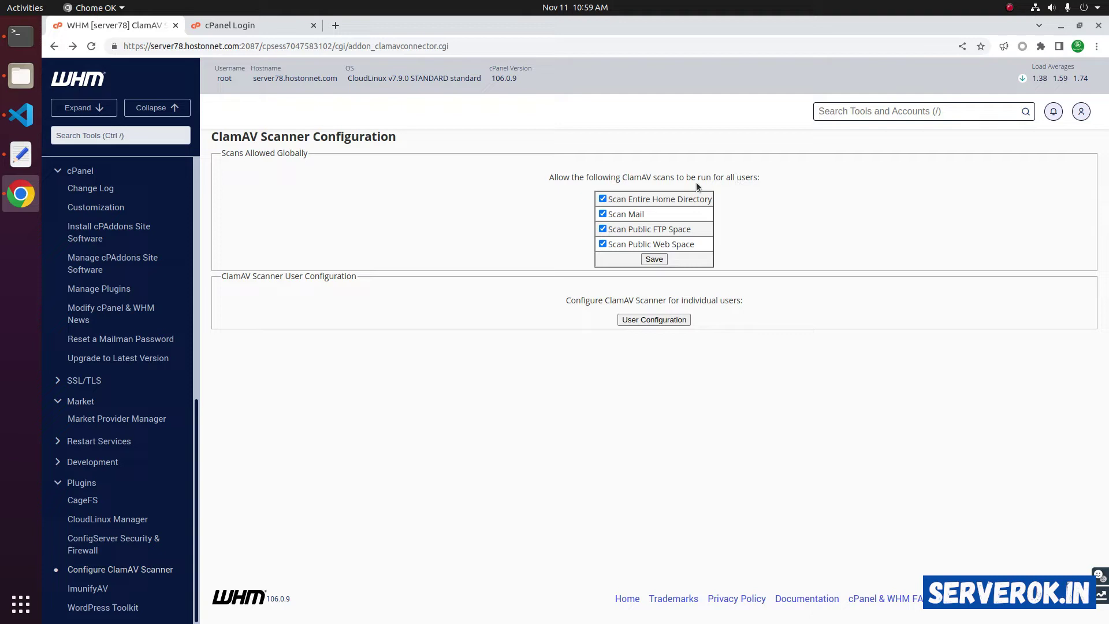
# Step: Review the home directory, public FTP and public web space scan options, then reload the page
pyautogui.moveTo(613, 200); pyautogui.dragTo(693, 202)
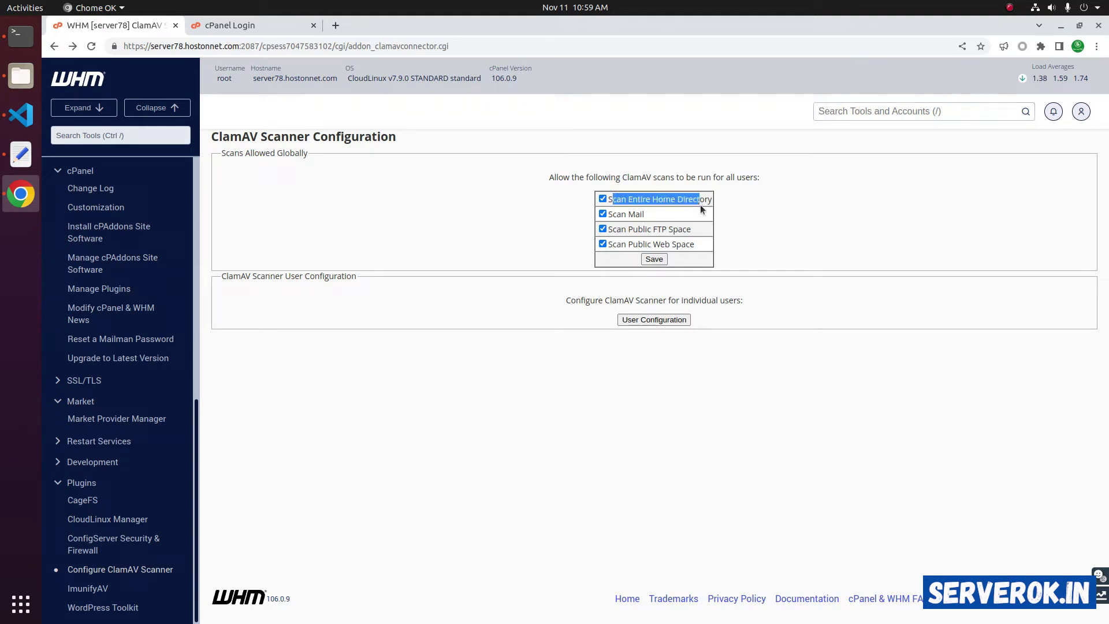
pyautogui.click(628, 216)
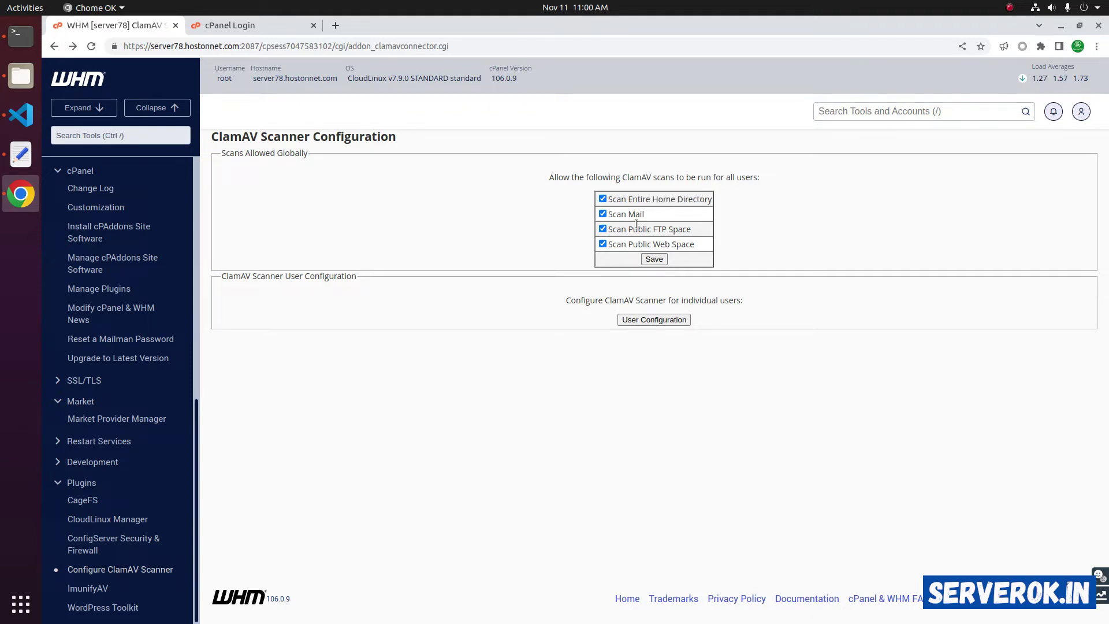
pyautogui.moveTo(612, 229); pyautogui.dragTo(702, 234)
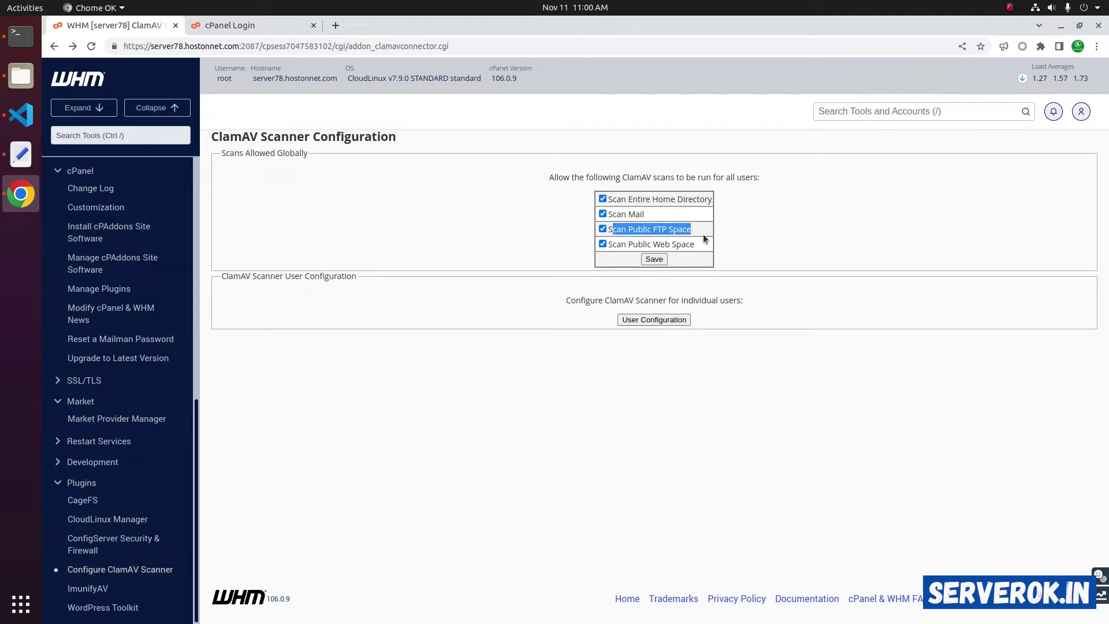
pyautogui.click(584, 249)
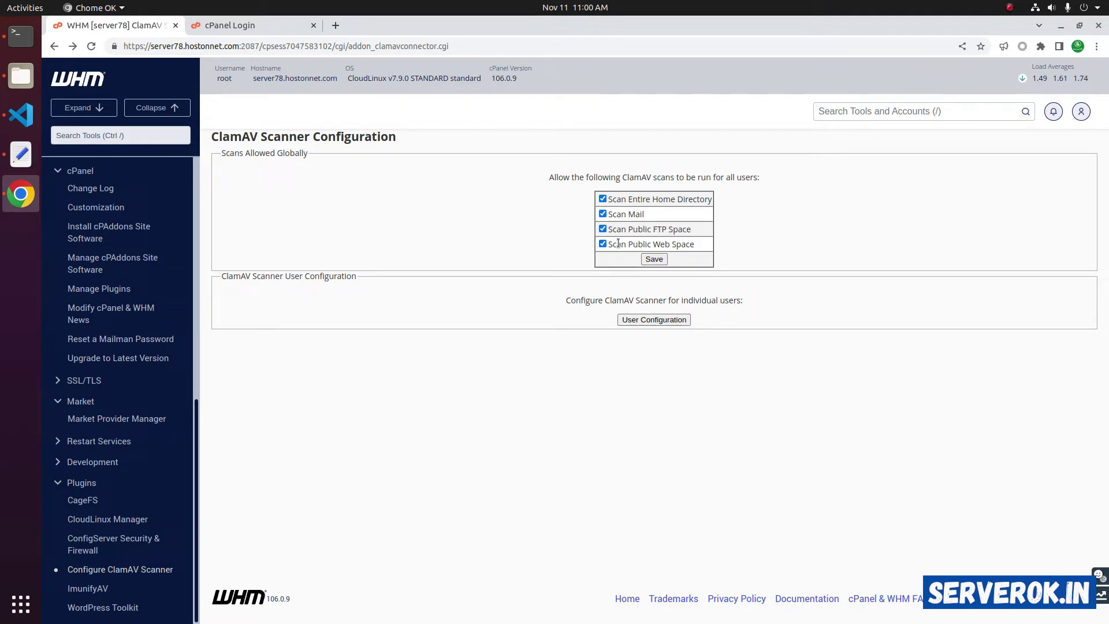
pyautogui.moveTo(618, 243); pyautogui.dragTo(716, 244)
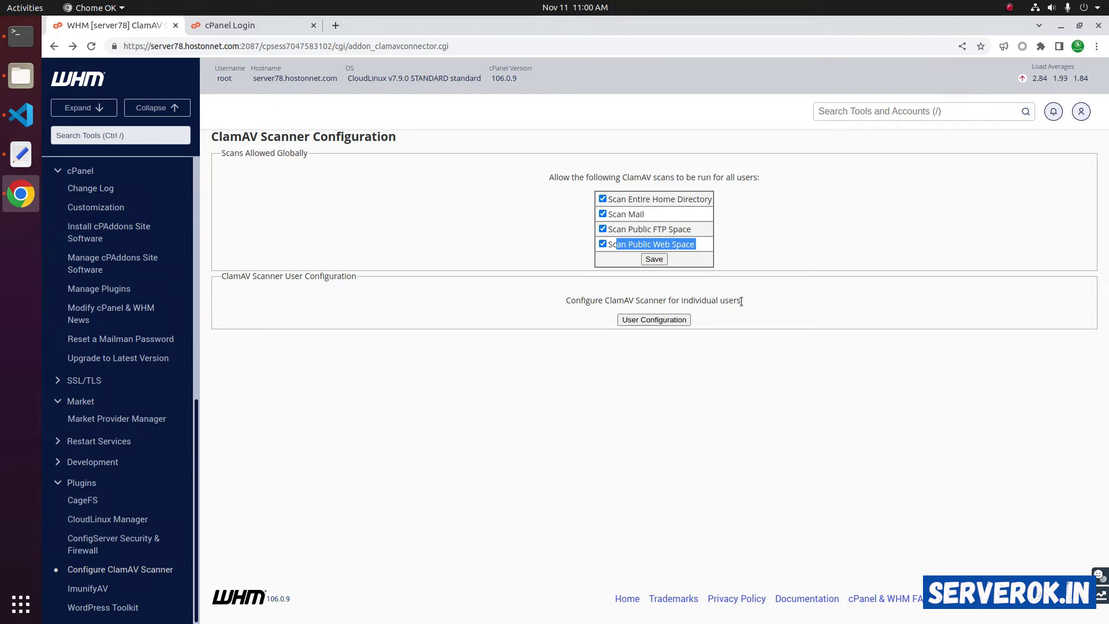
pyautogui.click(663, 320)
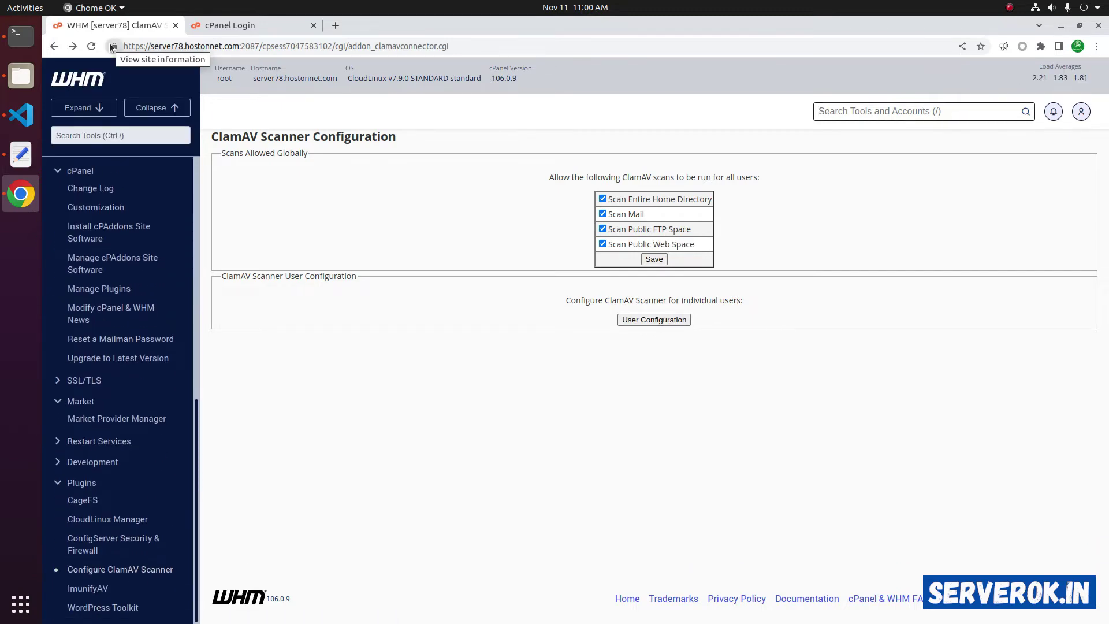
# Step: Switch to the cPanel account and search its tools for 'clamav'
pyautogui.click(215, 27)
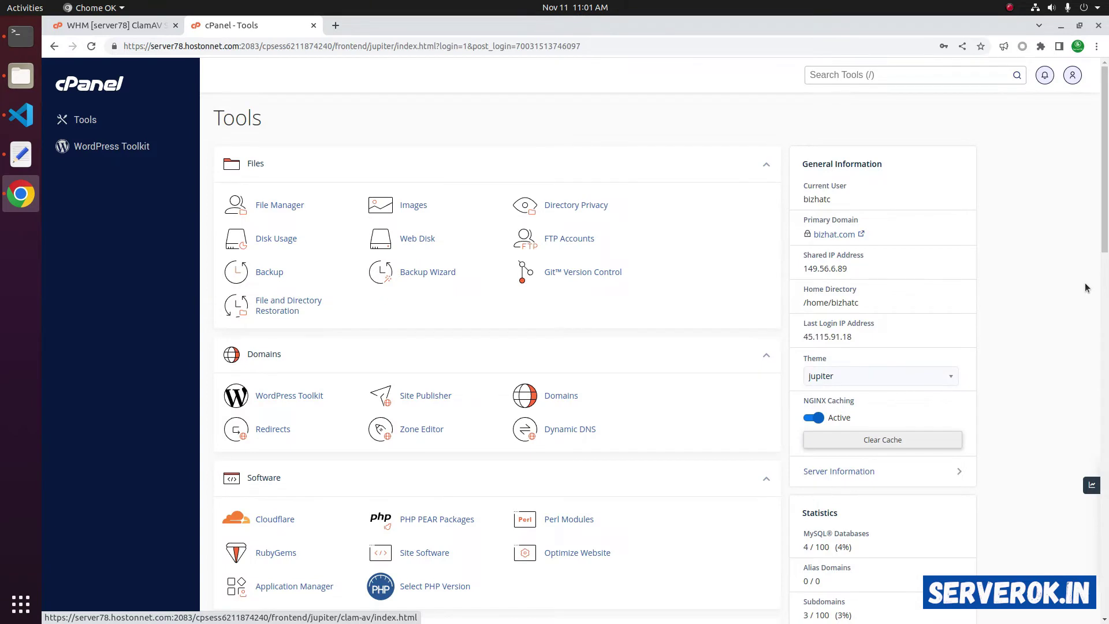
pyautogui.scroll(-4, 1085, 287)
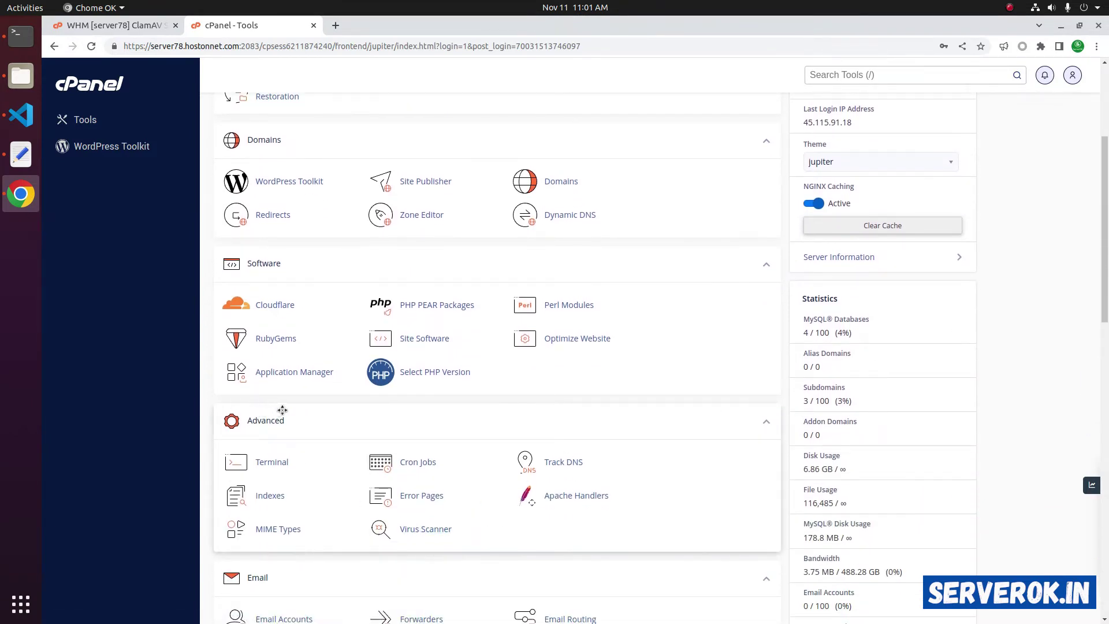
pyautogui.scroll(1, 689, 313)
pyautogui.click(889, 76)
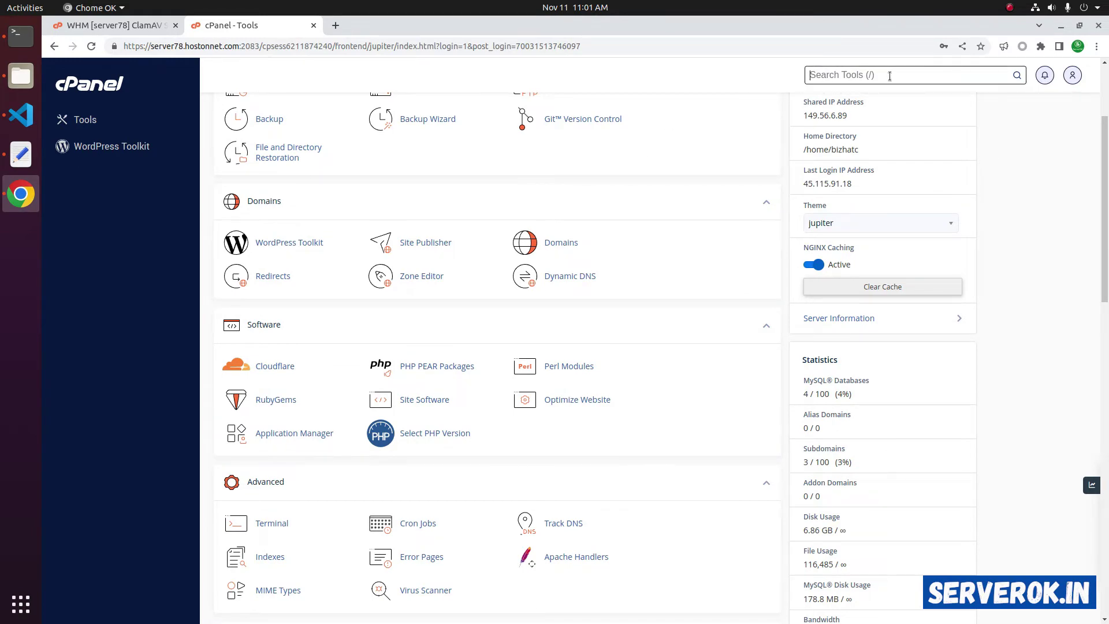
pyautogui.write('clamav')
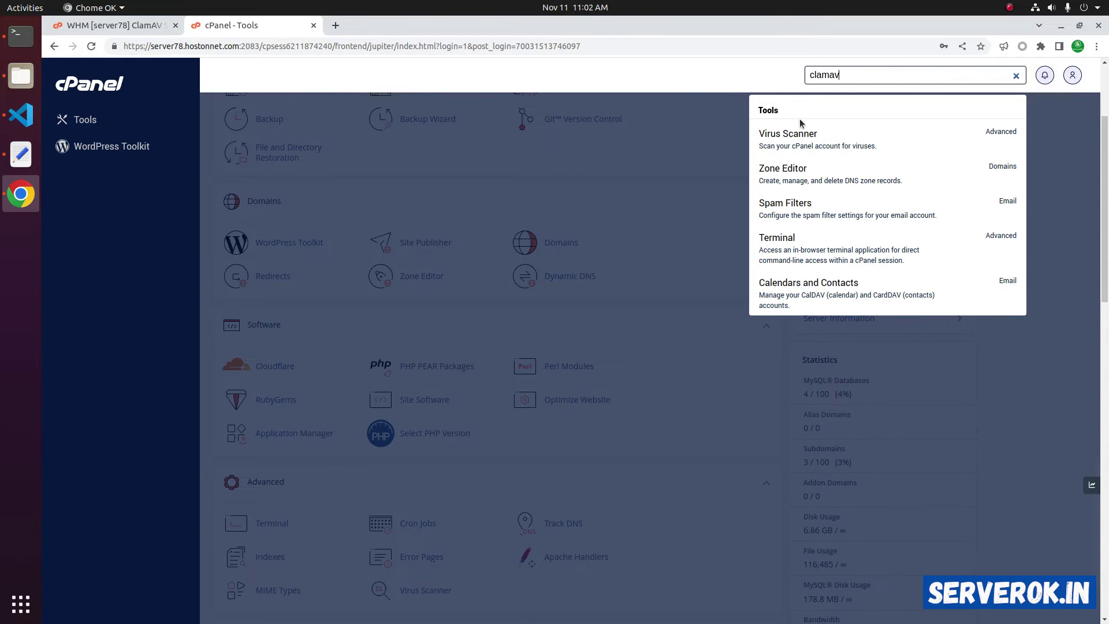
# Step: Open Virus Scanner and start a Scan Entire Home Directory scan
pyautogui.click(787, 133)
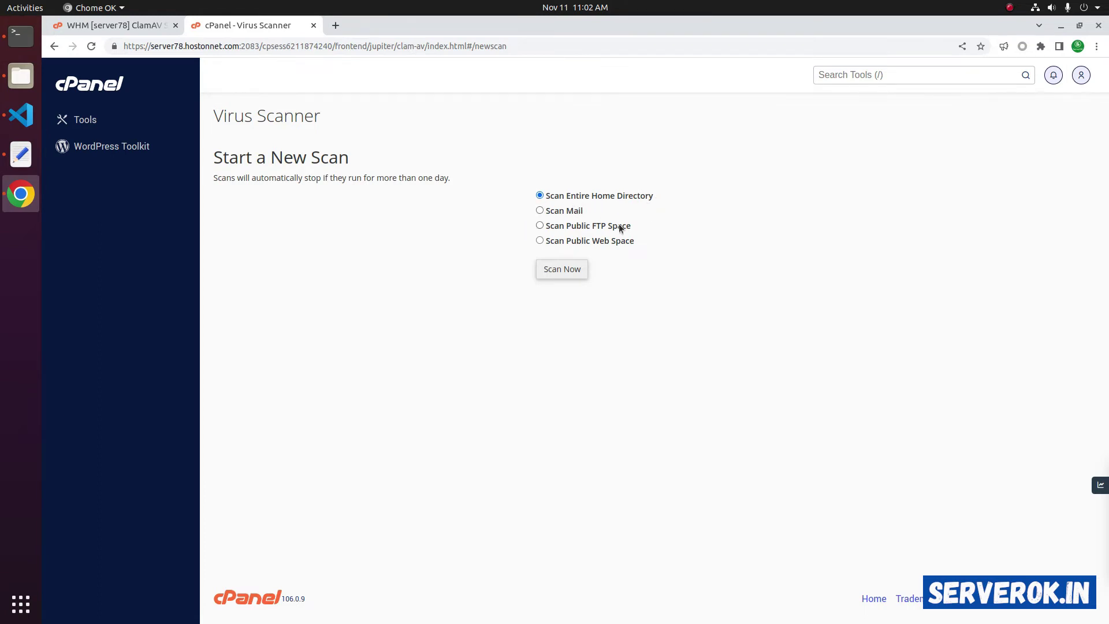
pyautogui.click(562, 270)
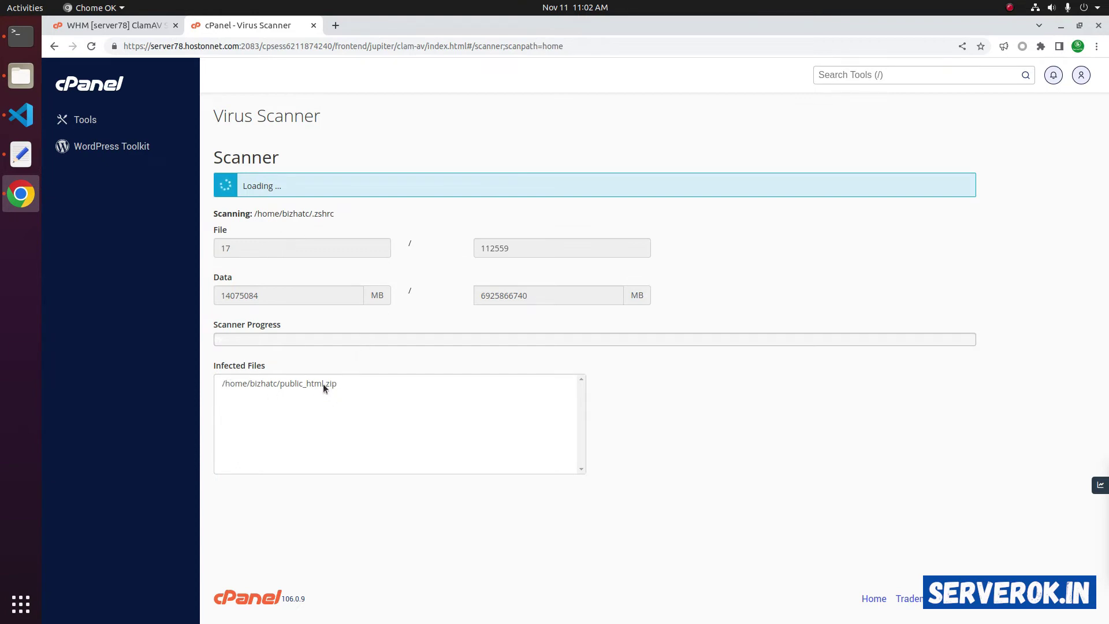
# Step: Select the infected public_html.zip entry while the scan finishes
pyautogui.click(264, 384)
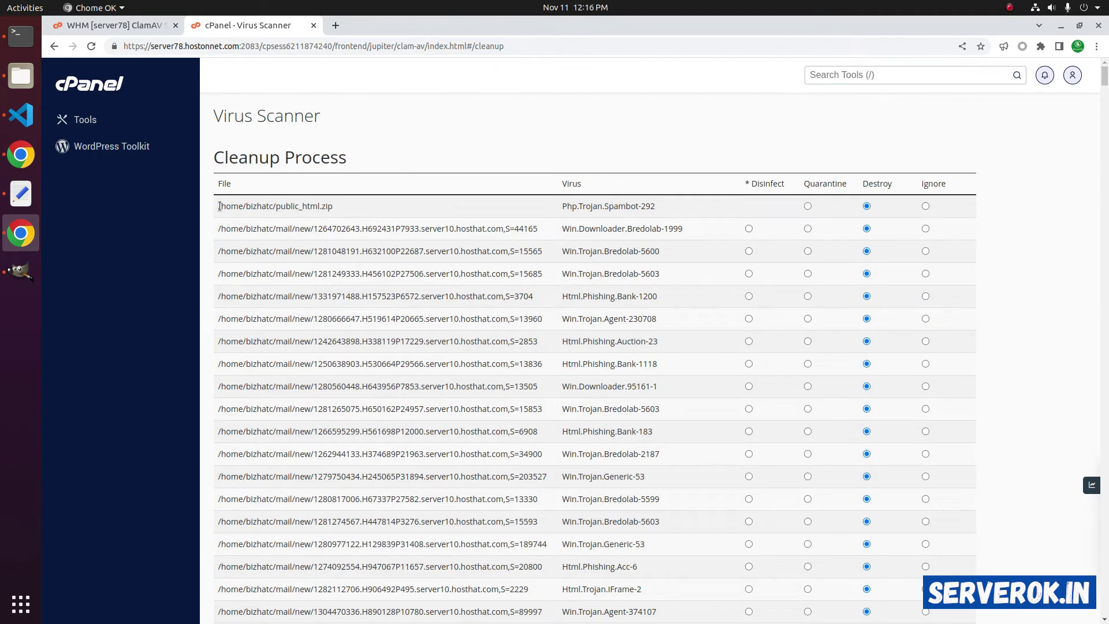
pyautogui.moveTo(219, 207); pyautogui.dragTo(368, 215)
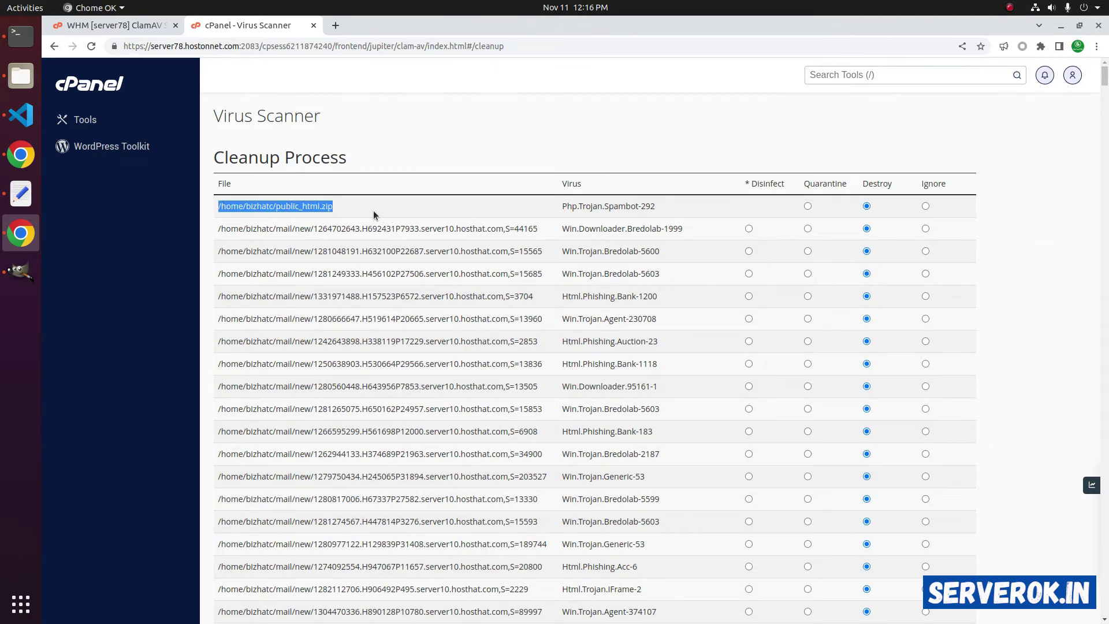
pyautogui.doubleClick(326, 208)
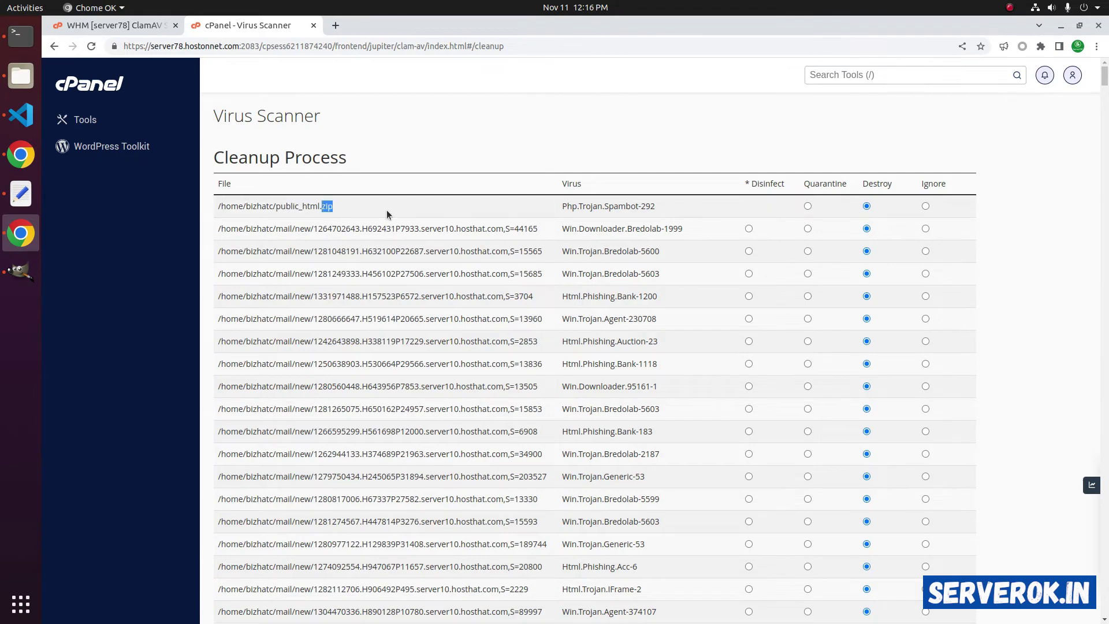
pyautogui.moveTo(561, 207); pyautogui.dragTo(644, 206)
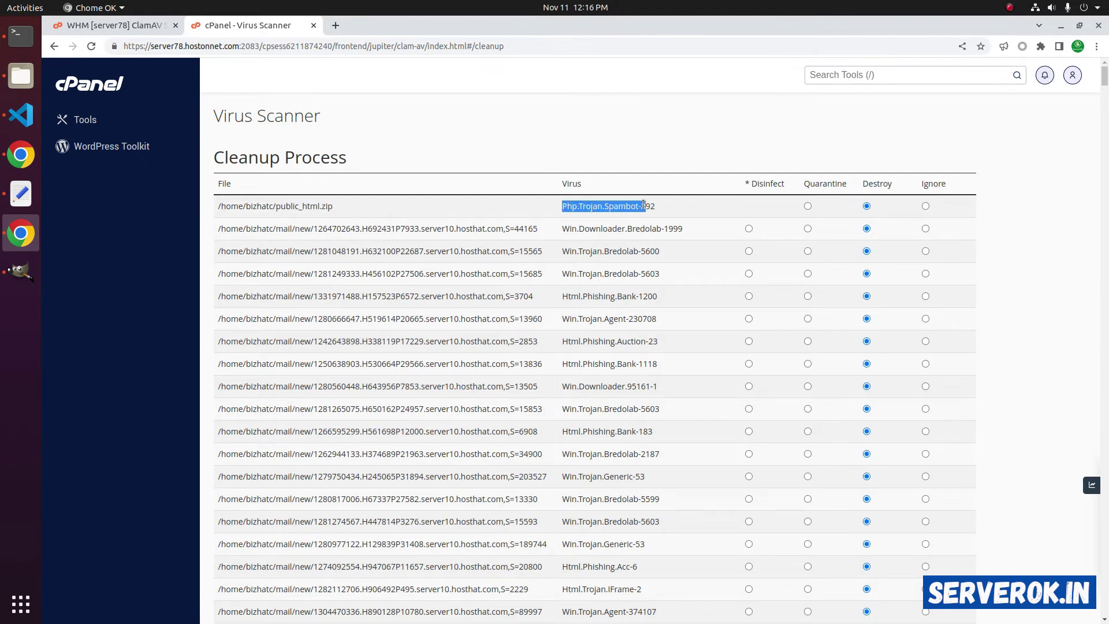
pyautogui.moveTo(305, 229); pyautogui.dragTo(473, 229)
pyautogui.click(283, 230)
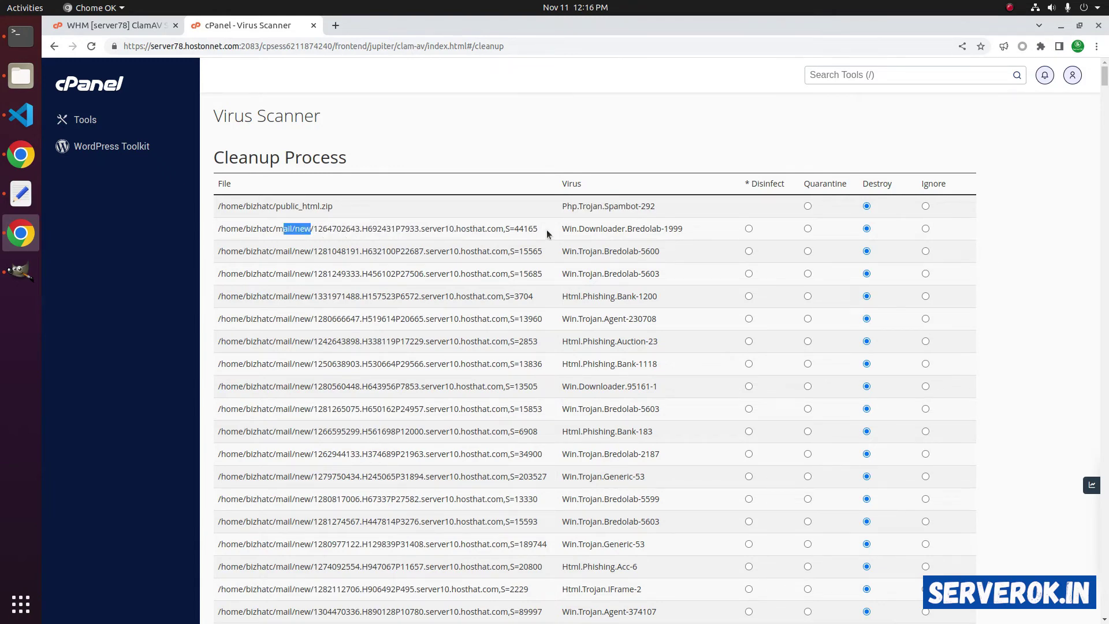
pyautogui.moveTo(562, 231); pyautogui.dragTo(682, 230)
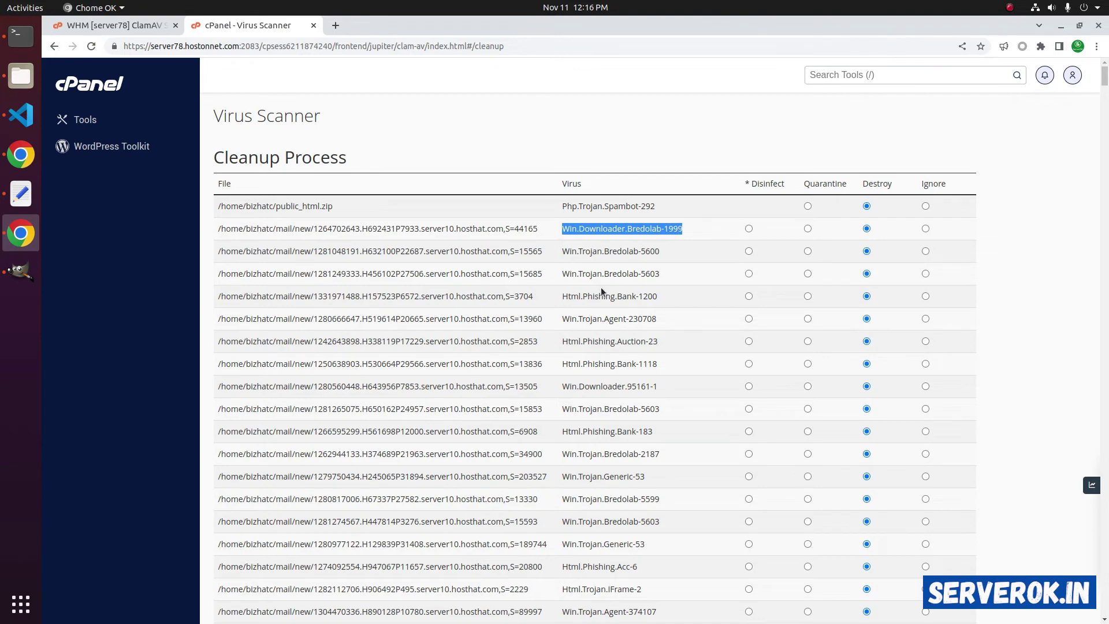
pyautogui.click(590, 287)
pyautogui.scroll(-1, 590, 287)
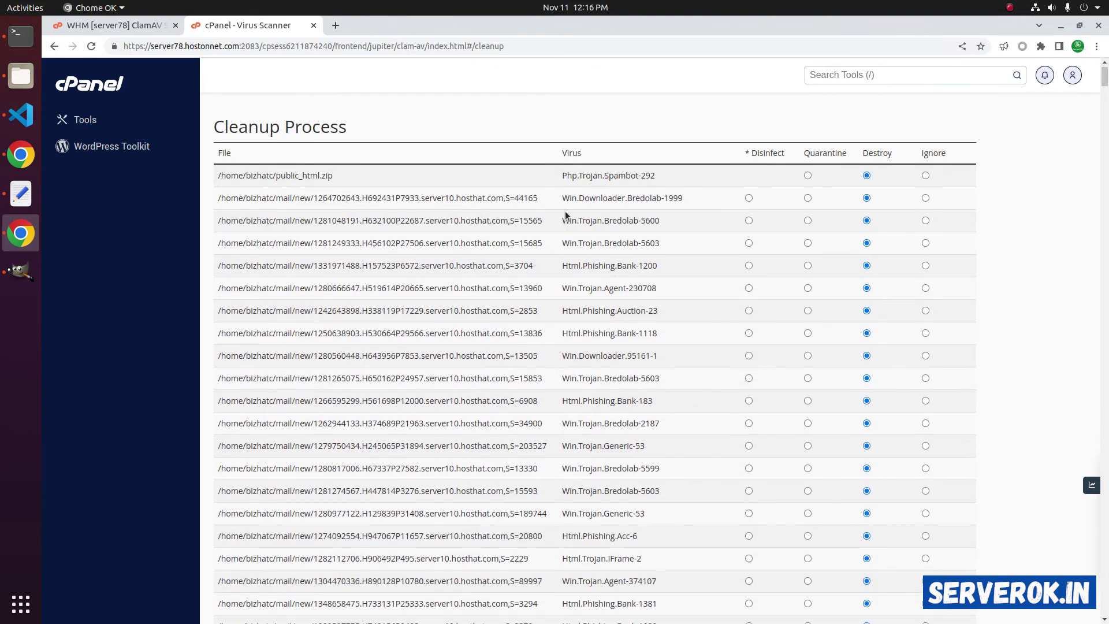
pyautogui.moveTo(562, 198); pyautogui.dragTo(954, 186)
pyautogui.doubleClick(824, 184)
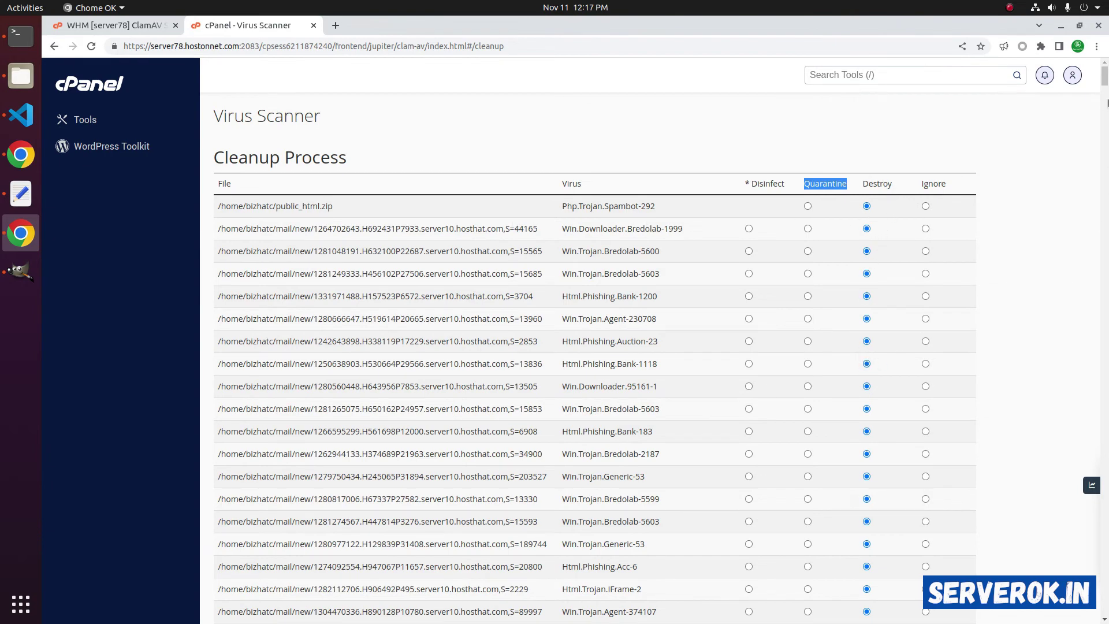
# Step: Scroll to the end of the cleanup list, revealing YARA-flagged awstats files set to Destroy
pyautogui.scroll(-10, 578, 288)
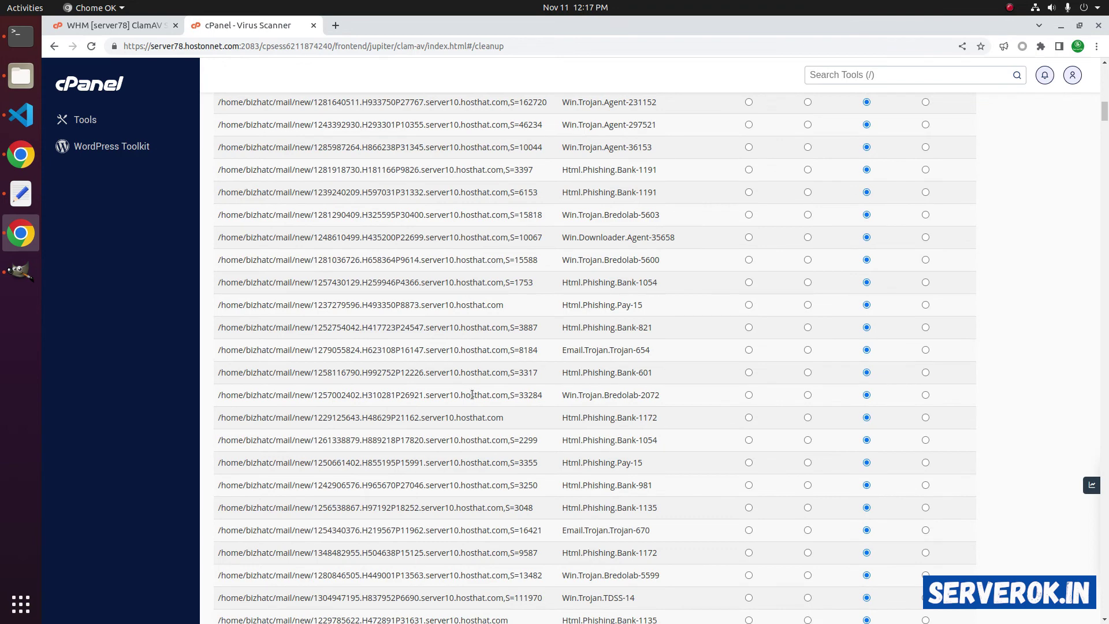
pyautogui.scroll(-3, 474, 405)
pyautogui.scroll(-2, 614, 405)
pyautogui.scroll(-10, 1017, 522)
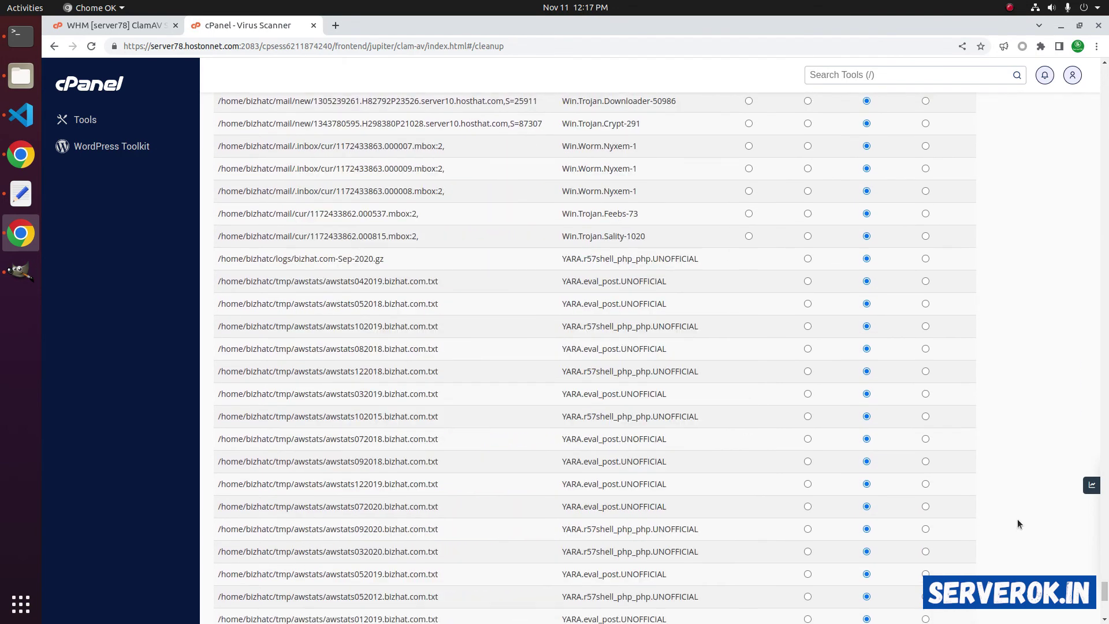
pyautogui.scroll(-3, 1105, 569)
pyautogui.scroll(-5, 1106, 569)
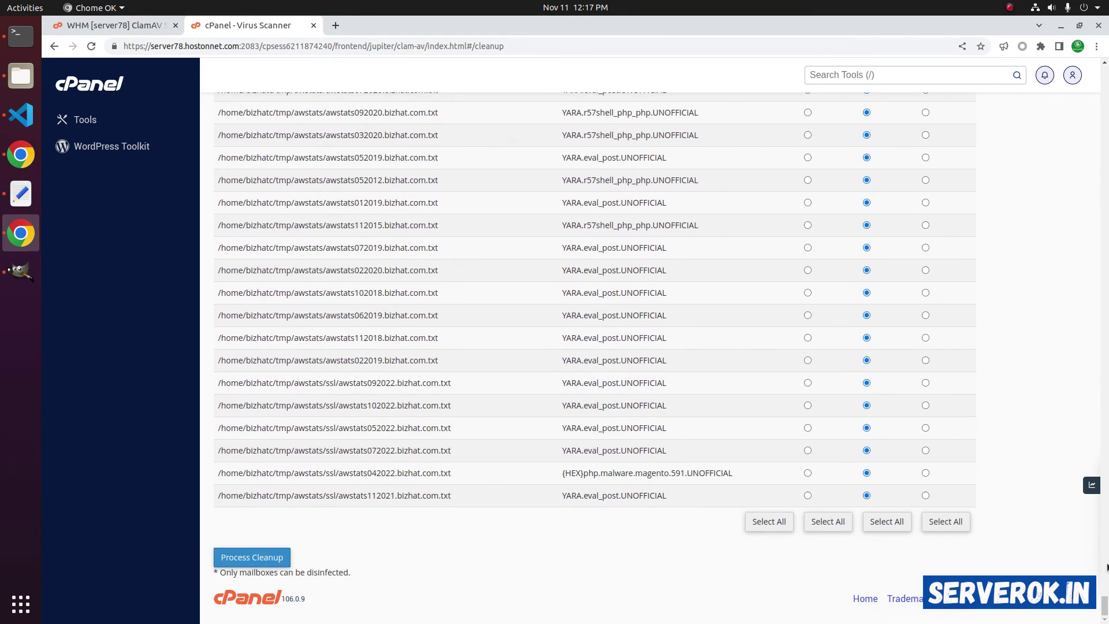
pyautogui.click(247, 559)
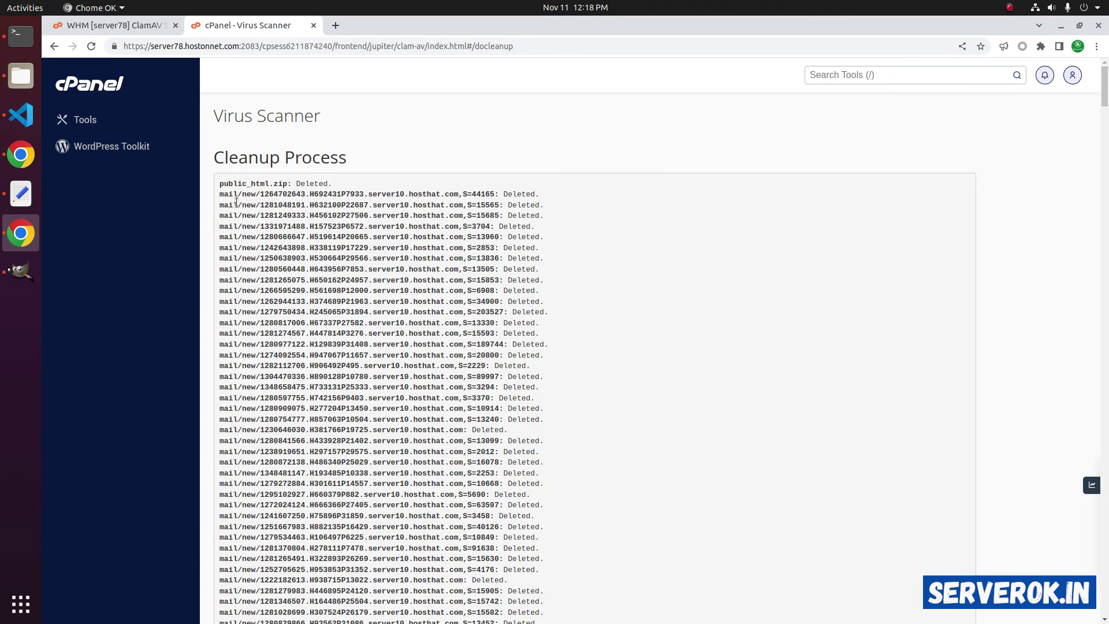